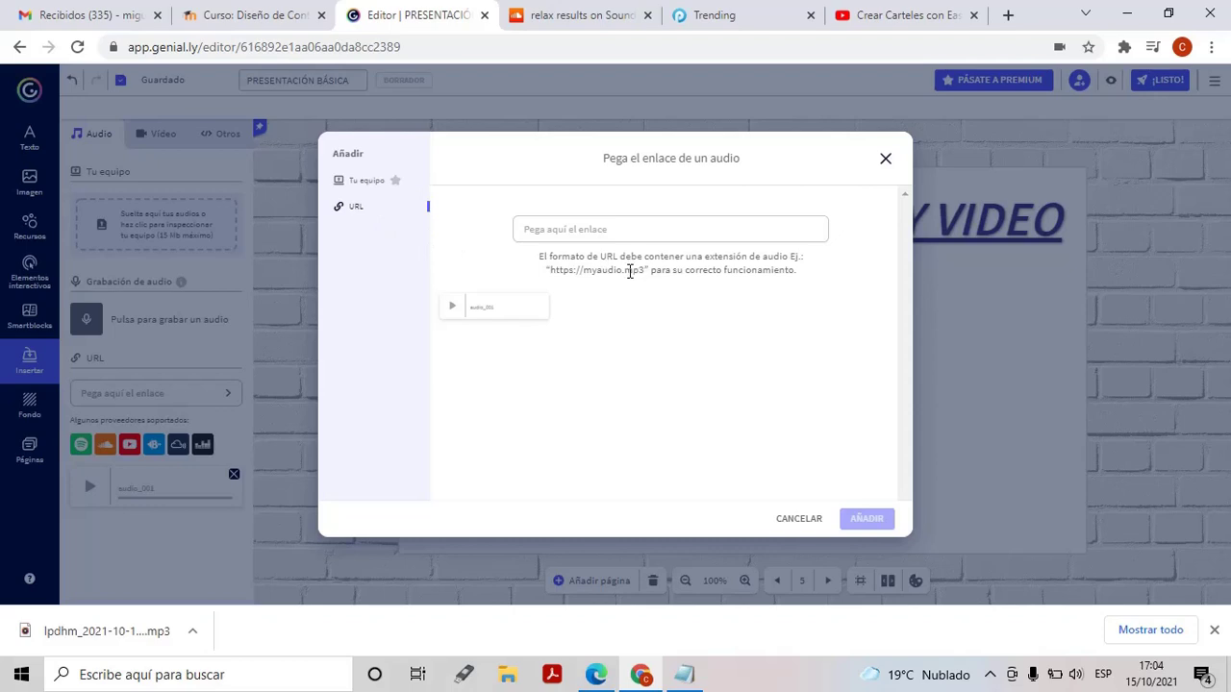
Switch to Podomatic and copy the MP3 download link of the episode LPDHM #119 Main mix by JustMash.
{"action": "left_click_drag", "start_coordinate": [626, 271], "coordinate": [644, 274]}
{"action": "left_click", "coordinate": [714, 14]}
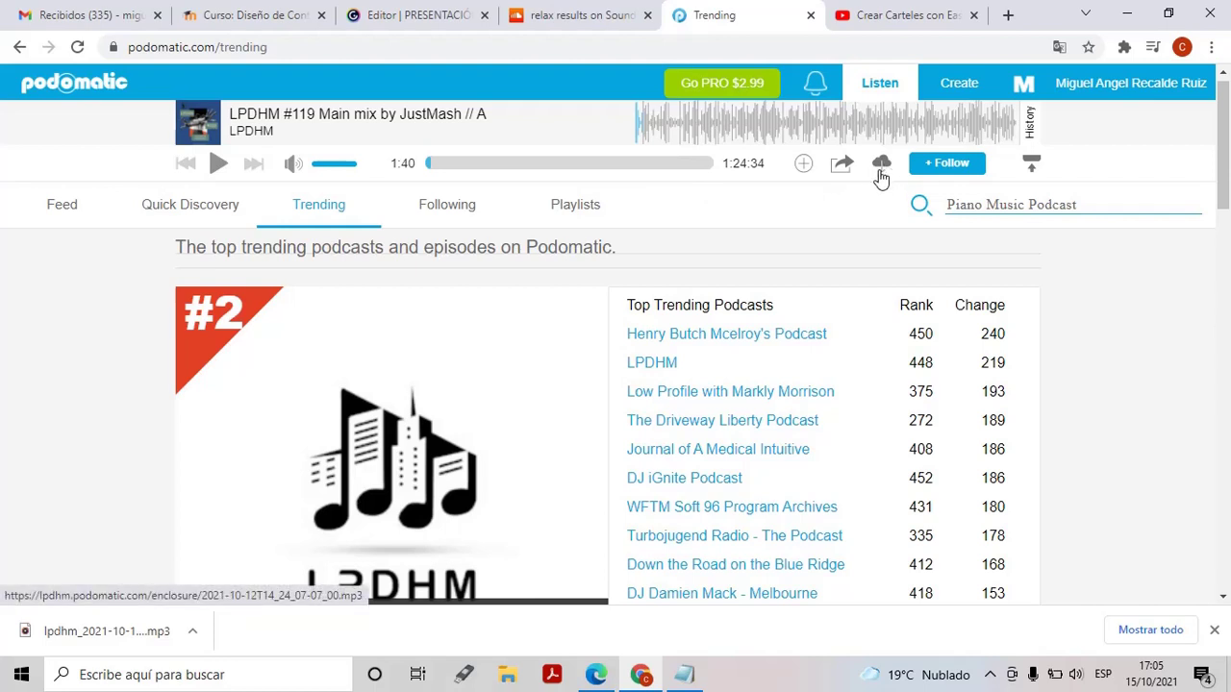
{"action": "left_click", "coordinate": [217, 165]}
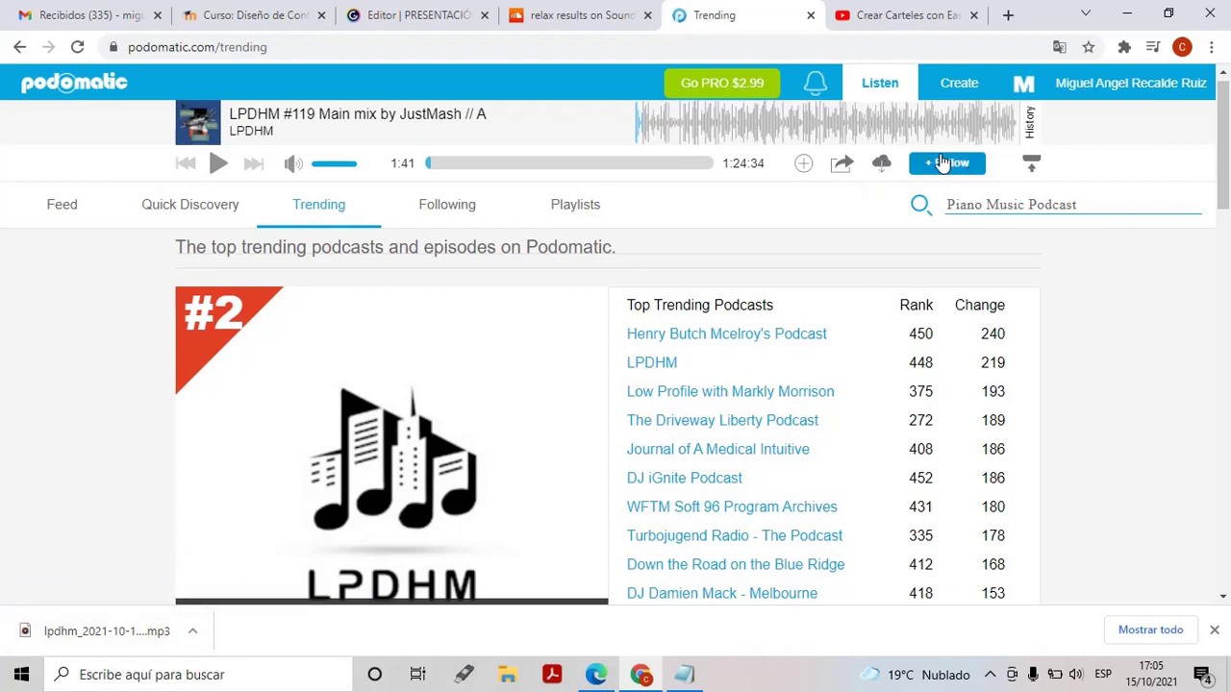
{"action": "right_click", "coordinate": [883, 166]}
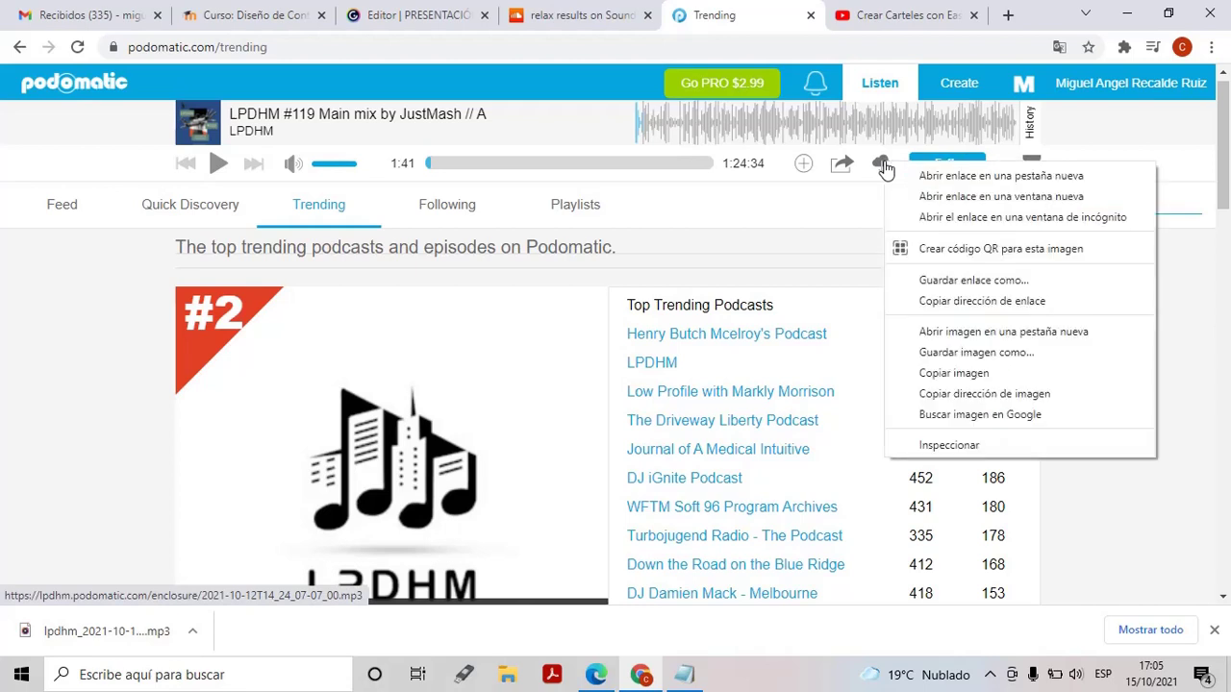
{"action": "left_click", "coordinate": [939, 303]}
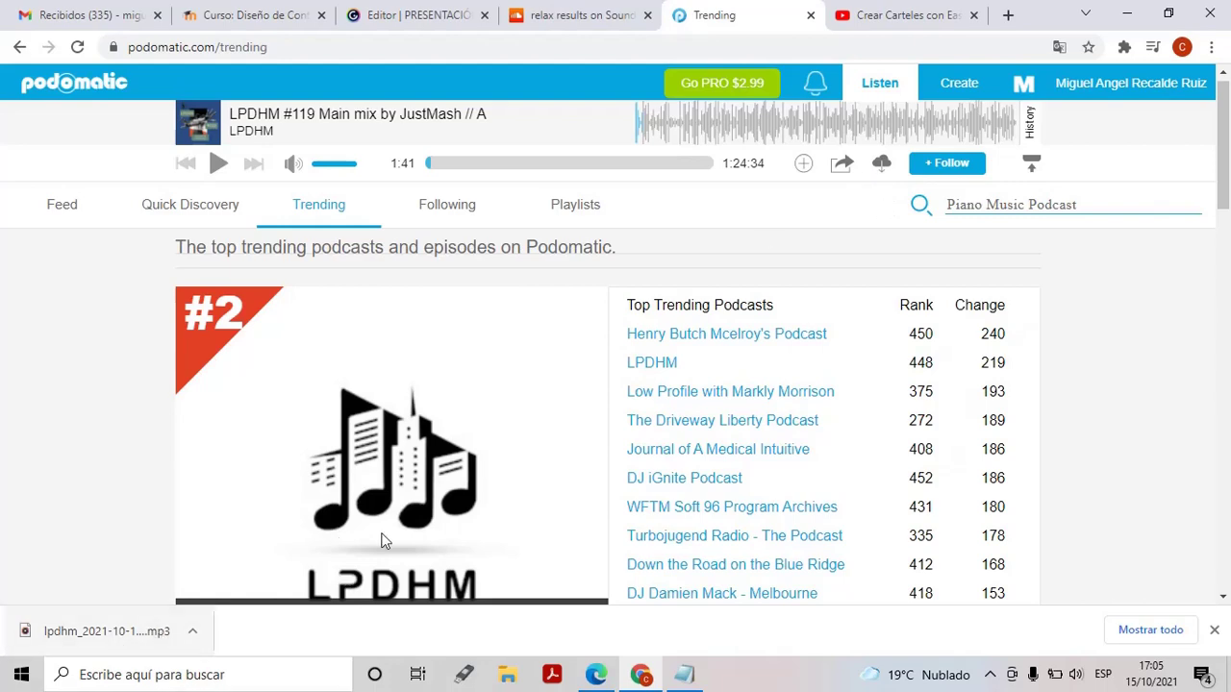
Return to the Genially editor, load the copied MP3 link as an audio source and add that audio to the presentation.
{"action": "left_click", "coordinate": [408, 21]}
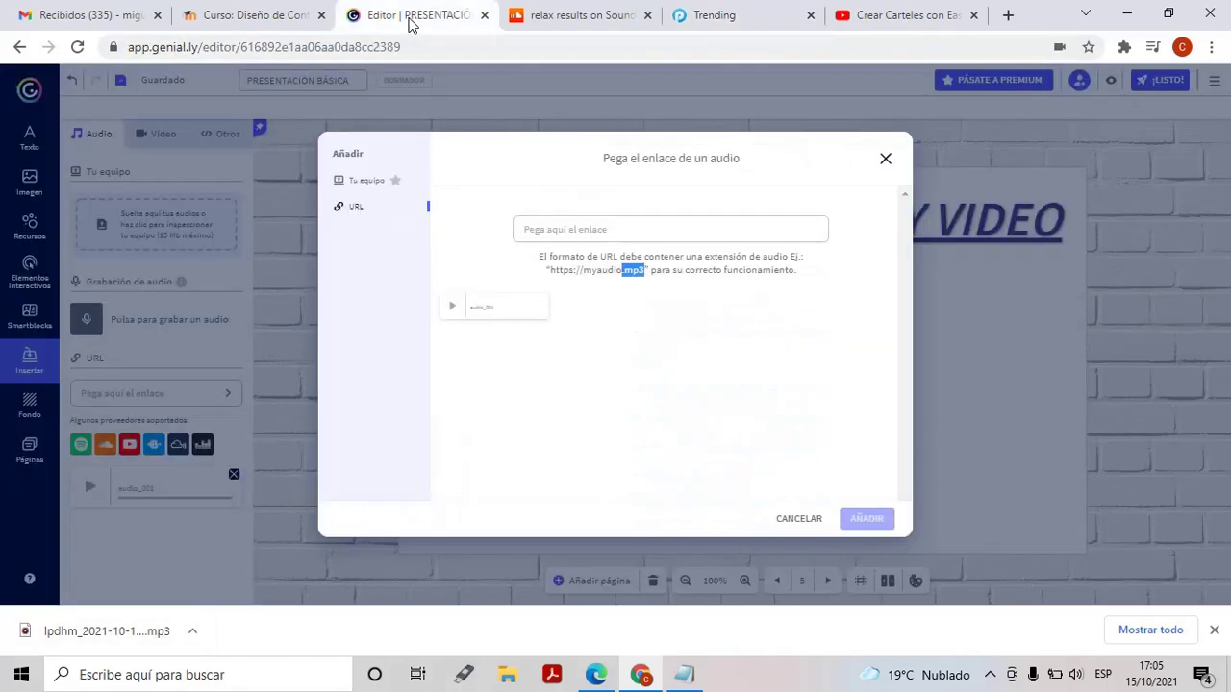
{"action": "left_click", "coordinate": [554, 238]}
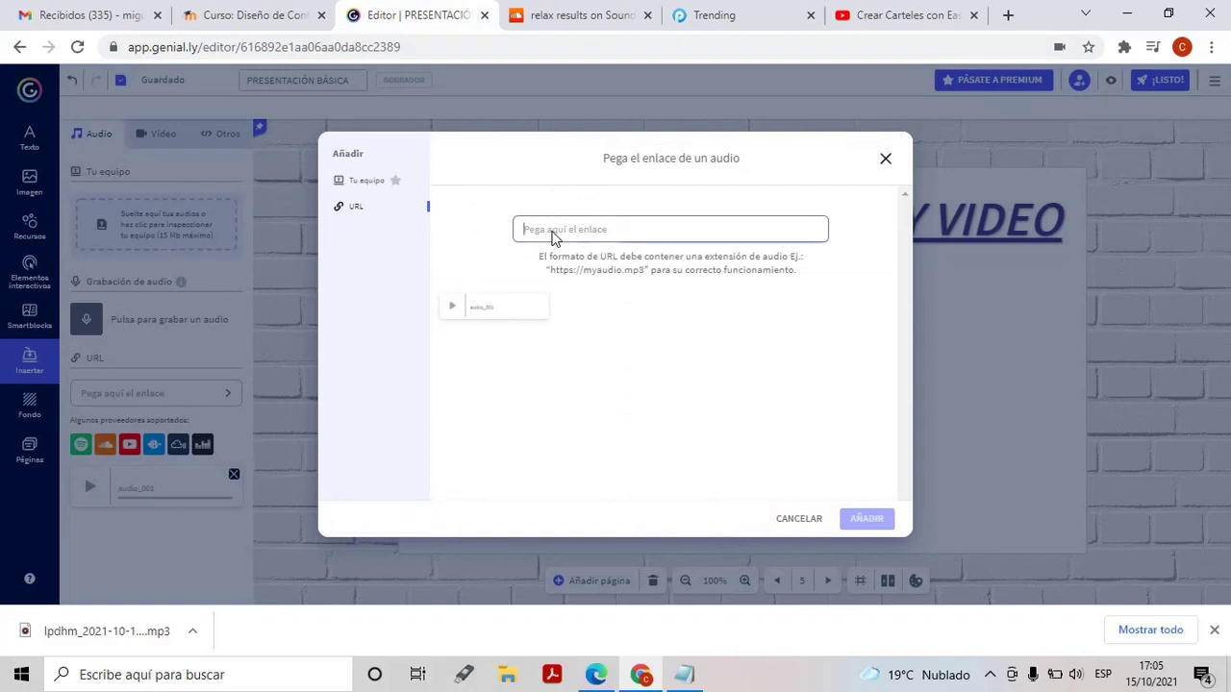
{"action": "key", "text": "ctrl+v"}
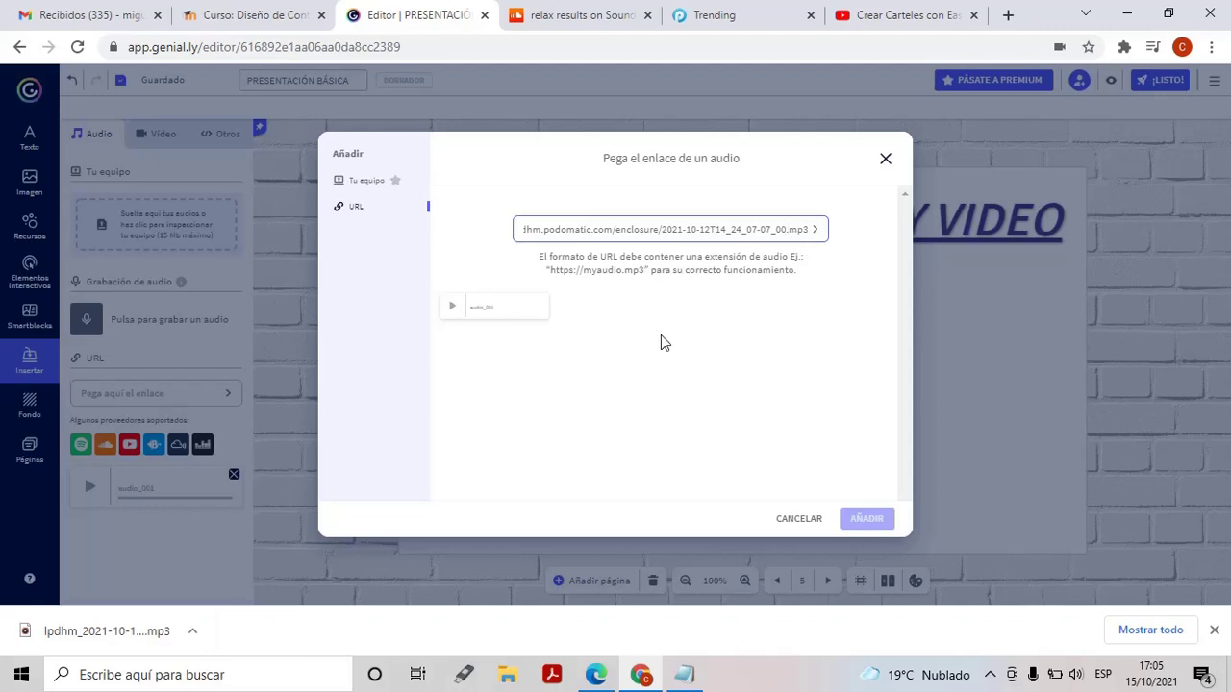
{"action": "left_click", "coordinate": [820, 235]}
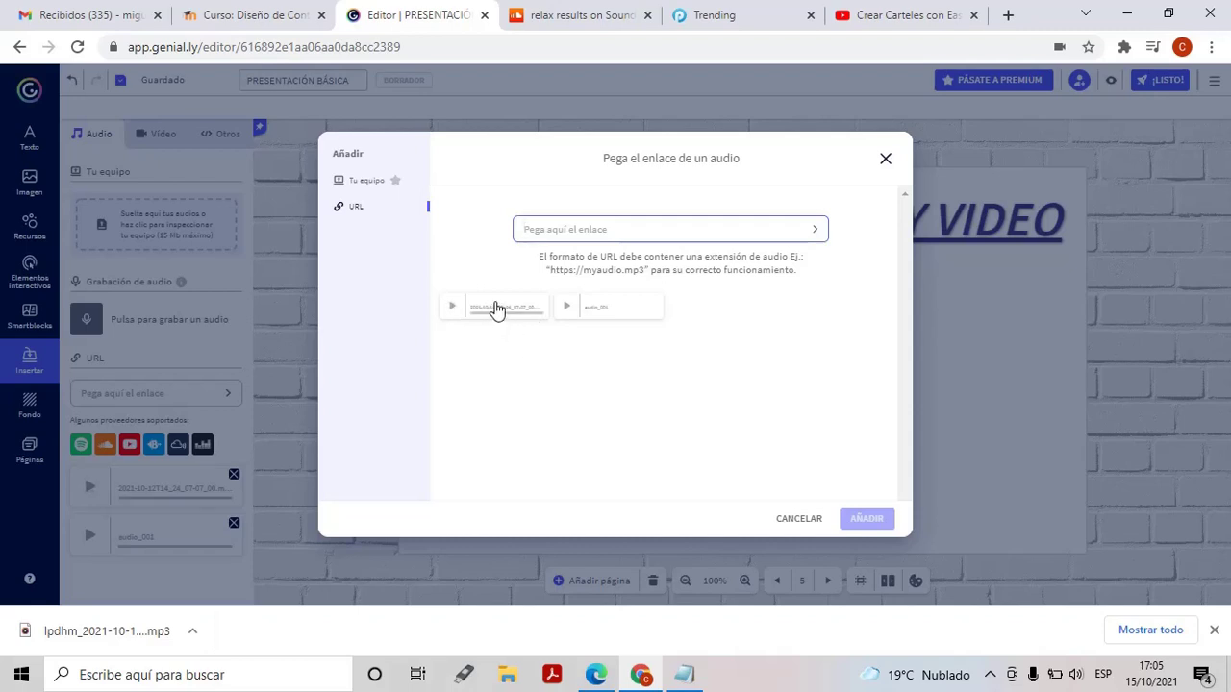
{"action": "left_click", "coordinate": [498, 309]}
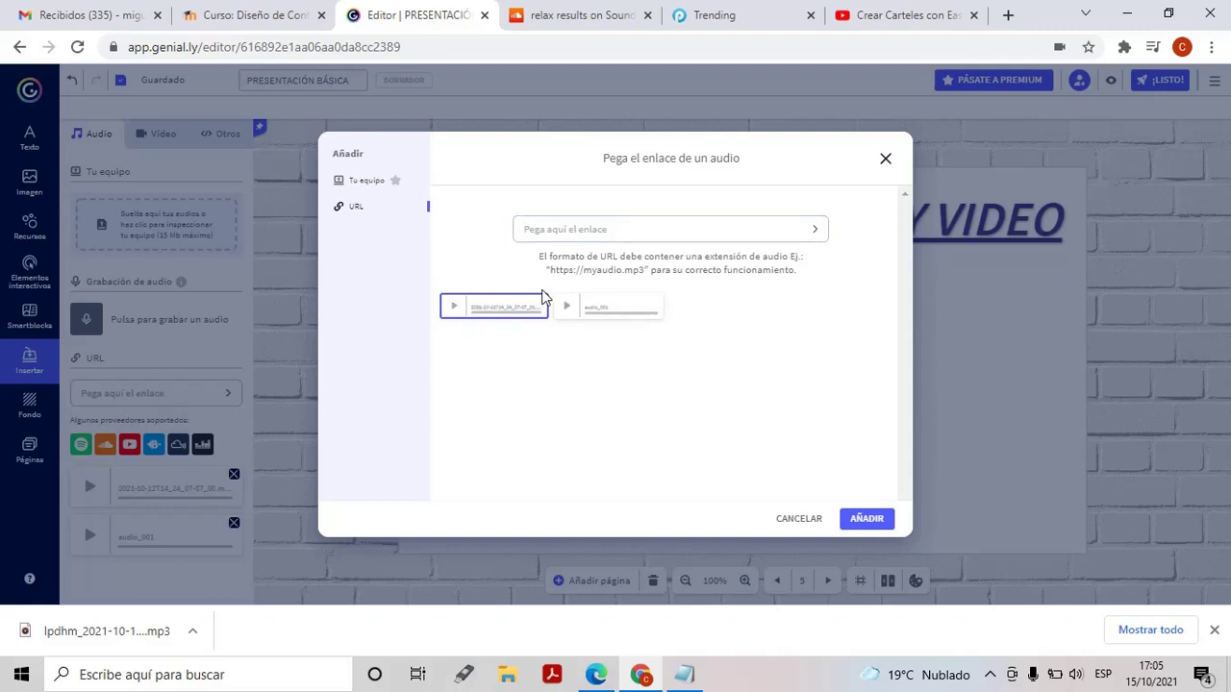
{"action": "left_click", "coordinate": [864, 524]}
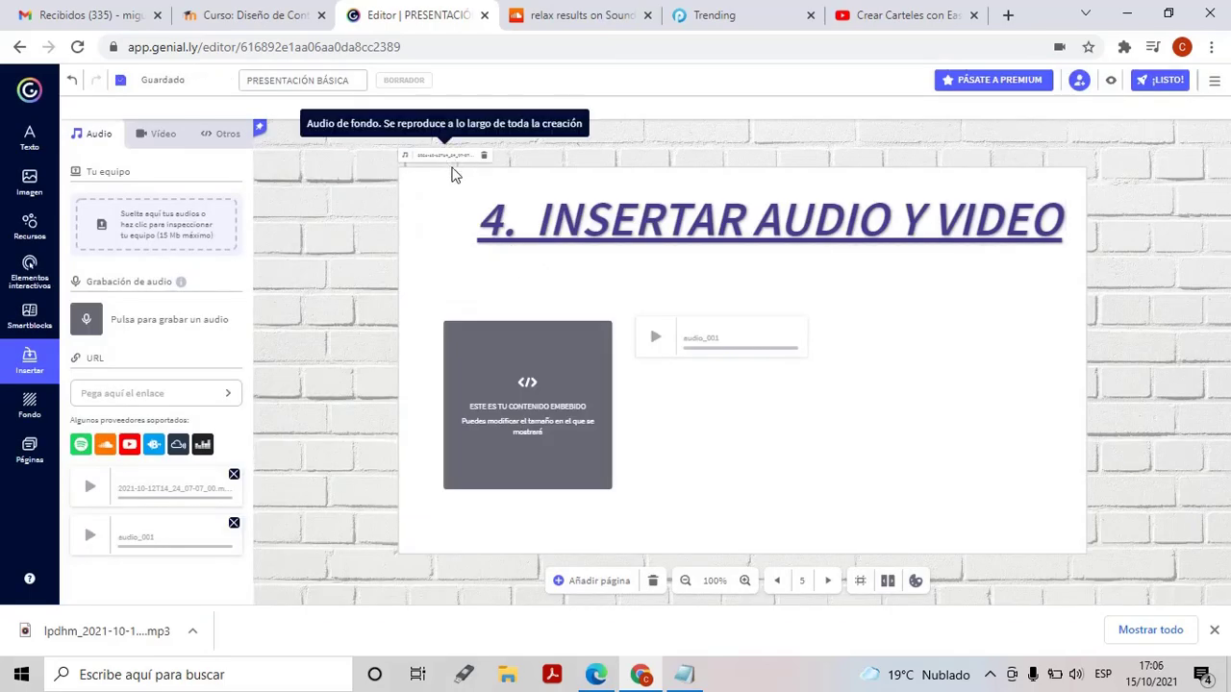
Preview the slide while switching the background audio on and off, then inspect that audio's player options in the editor.
{"action": "left_click", "coordinate": [1111, 85]}
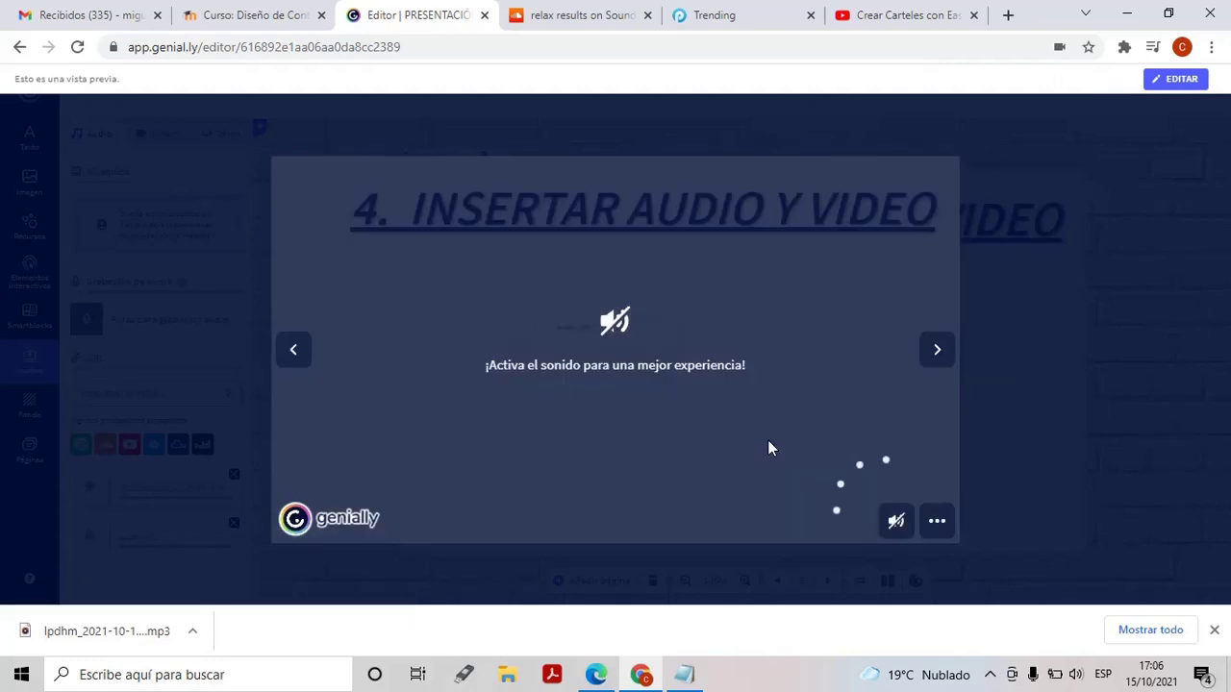
{"action": "left_click", "coordinate": [892, 521]}
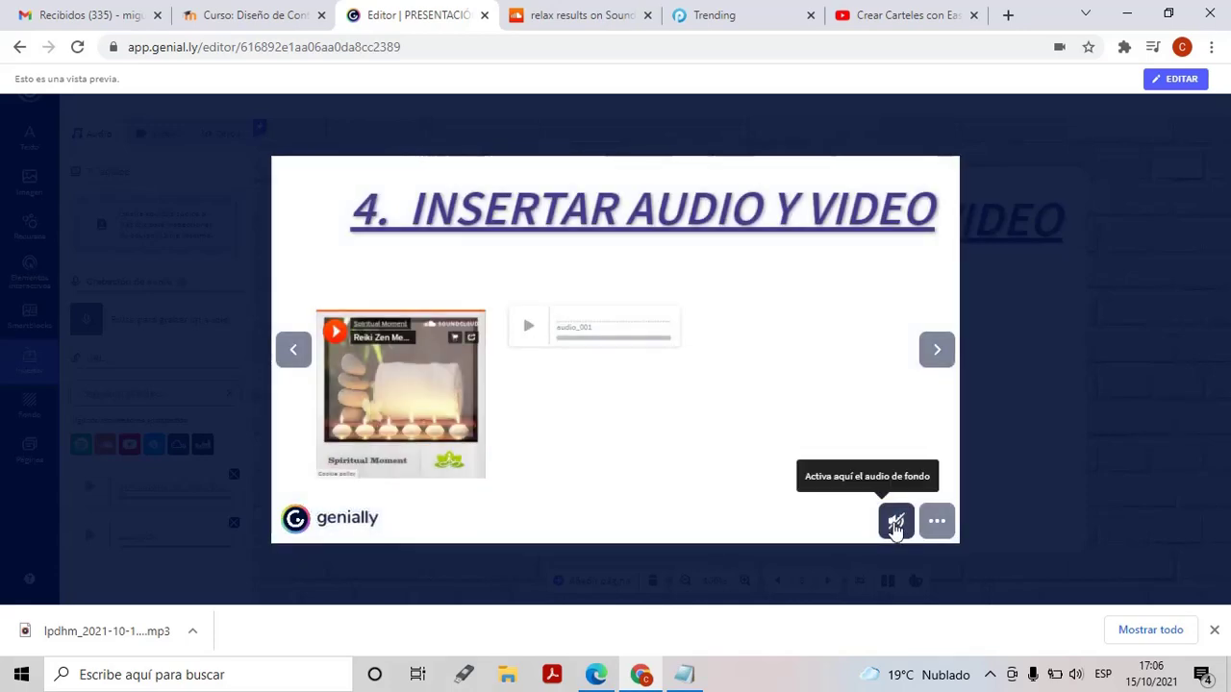
{"action": "left_click", "coordinate": [894, 523]}
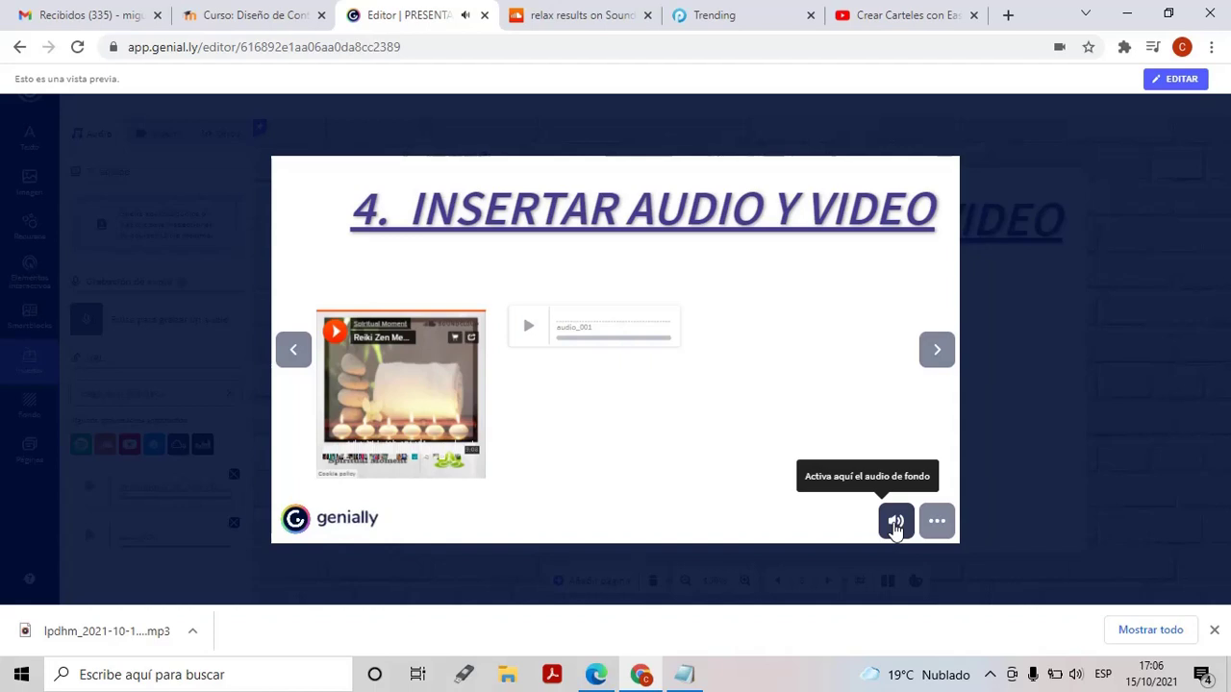
{"action": "left_click", "coordinate": [894, 524]}
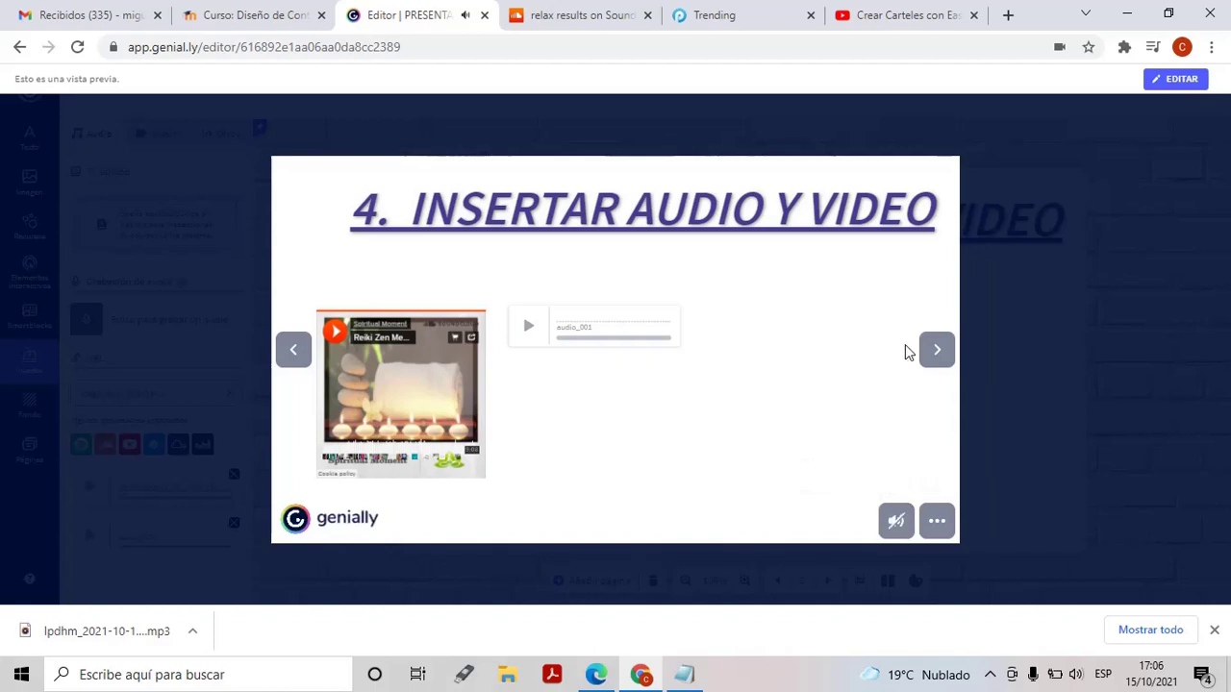
{"action": "left_click", "coordinate": [1175, 80]}
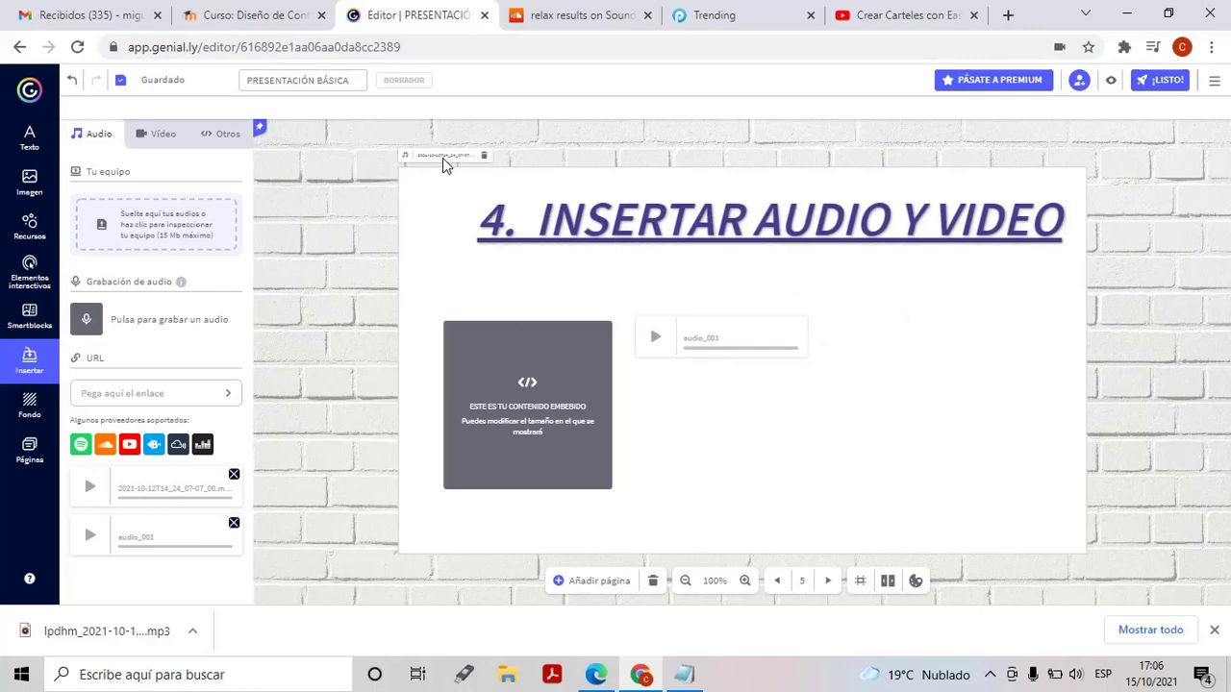
{"action": "left_click", "coordinate": [406, 163]}
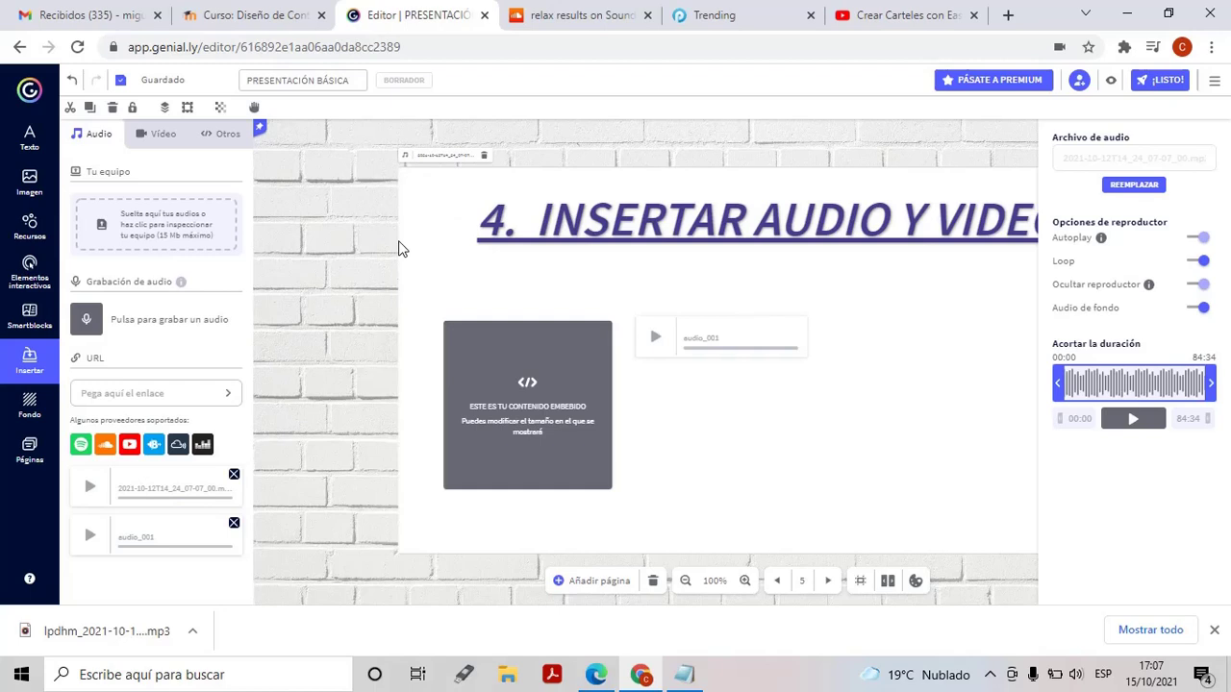
Insert the video from Google Drive's Meet Recordings folder and place it in the lower right of the slide.
{"action": "left_click", "coordinate": [167, 138]}
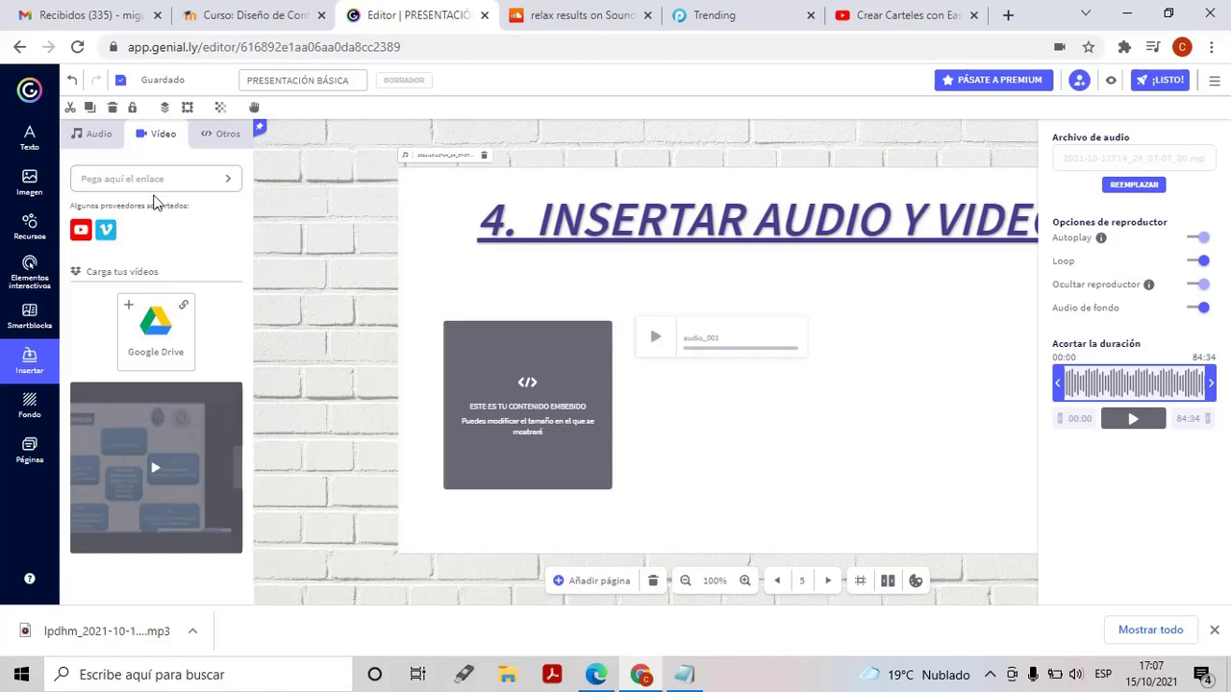
{"action": "left_click", "coordinate": [164, 334]}
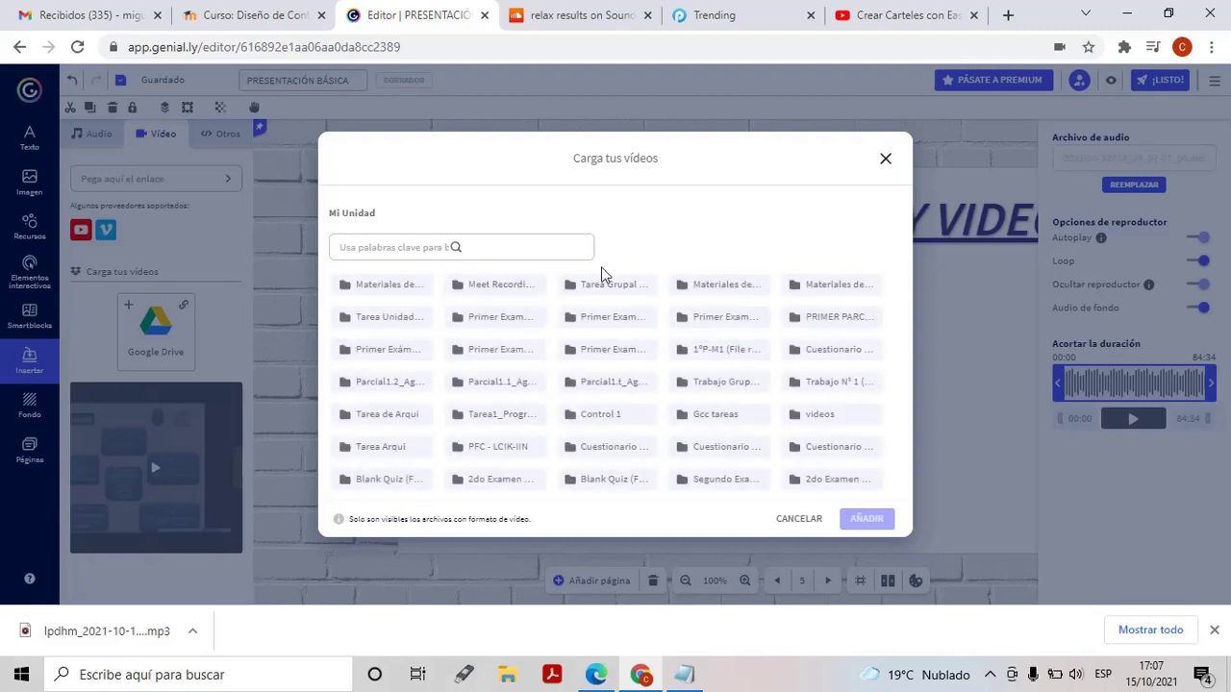
{"action": "left_click", "coordinate": [503, 286]}
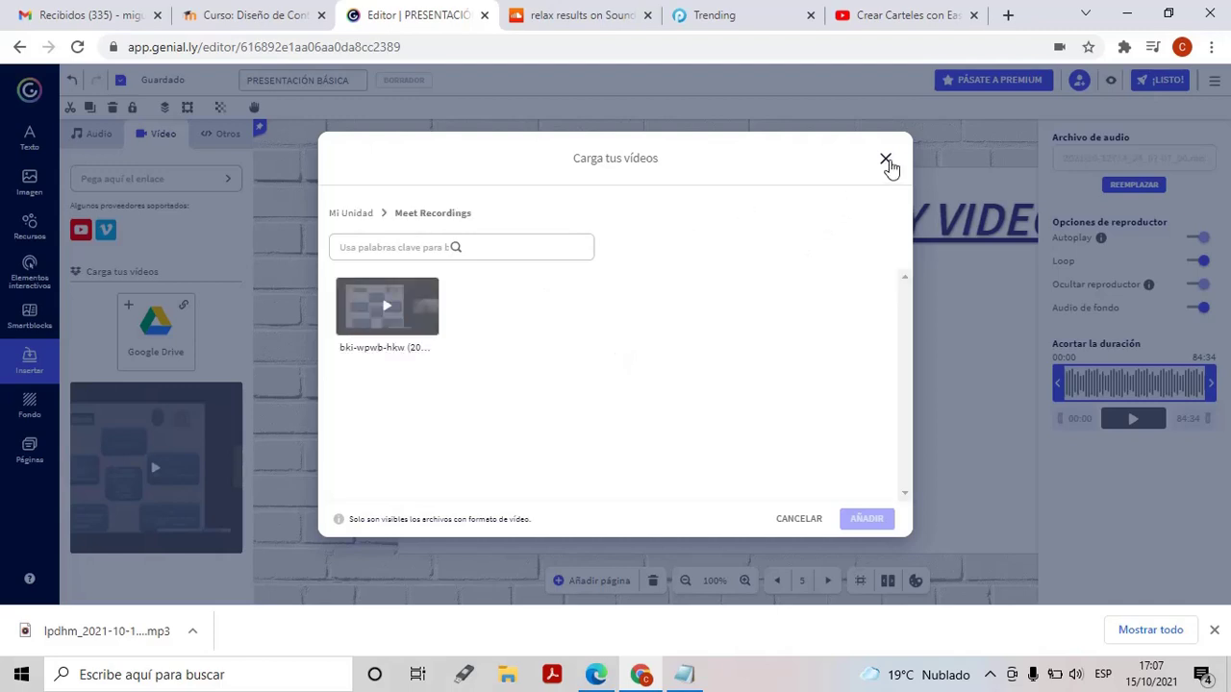
{"action": "left_click", "coordinate": [409, 294]}
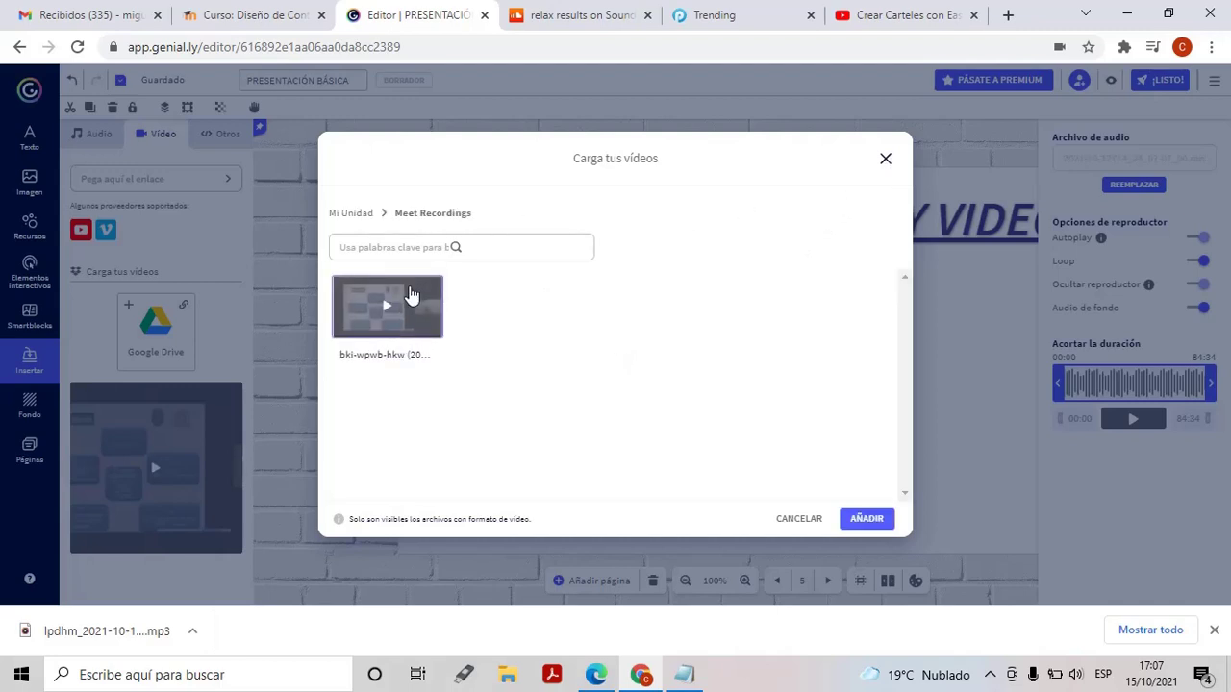
{"action": "left_click", "coordinate": [886, 519]}
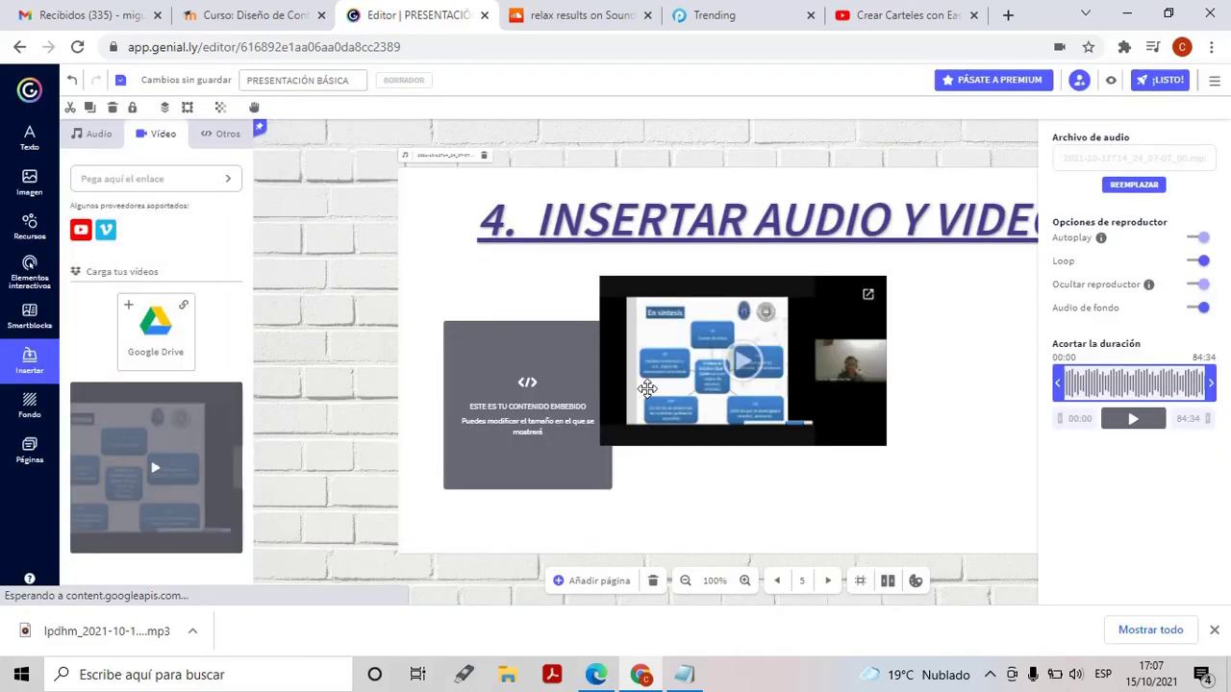
{"action": "left_click_drag", "start_coordinate": [734, 304], "coordinate": [814, 372]}
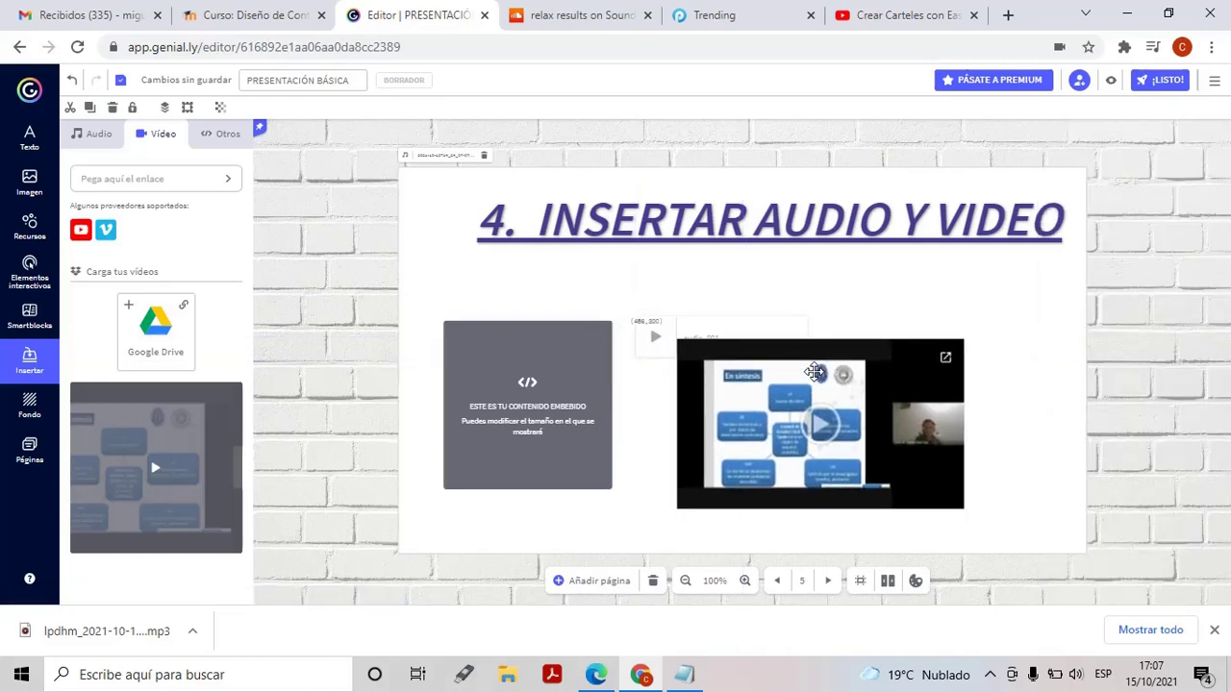
Switch to YouTube and copy the share link of the video Crear Carteles con Easely.
{"action": "left_click", "coordinate": [902, 16]}
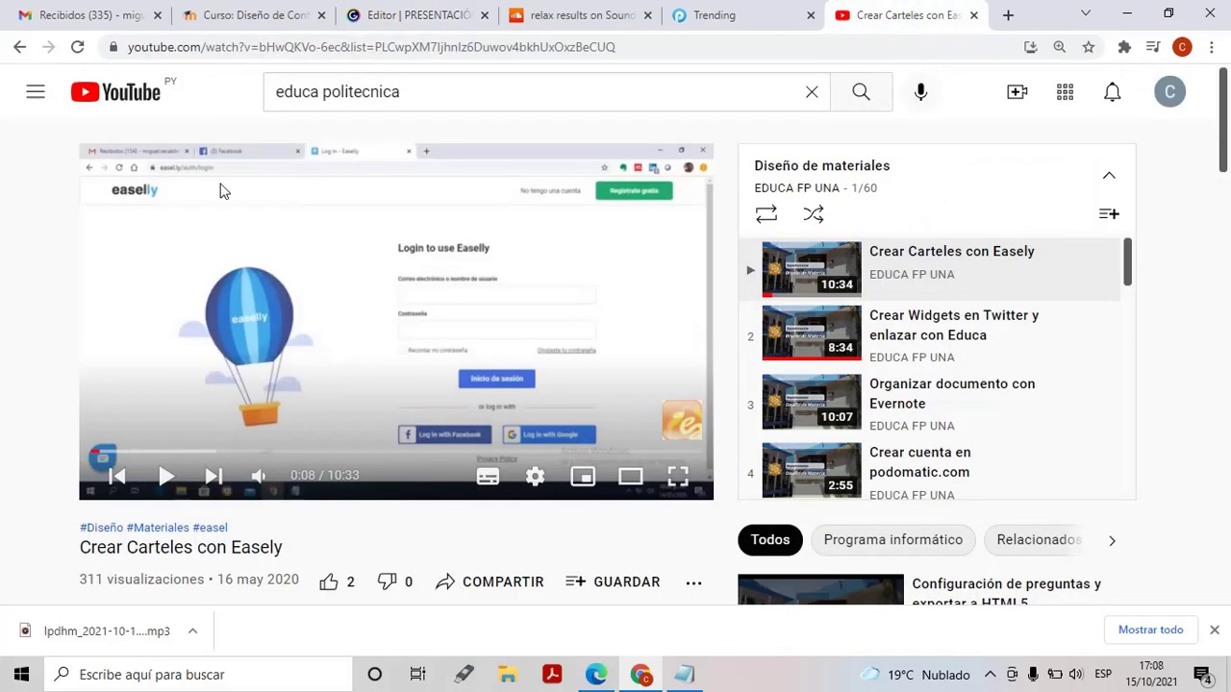
{"action": "left_click", "coordinate": [481, 592]}
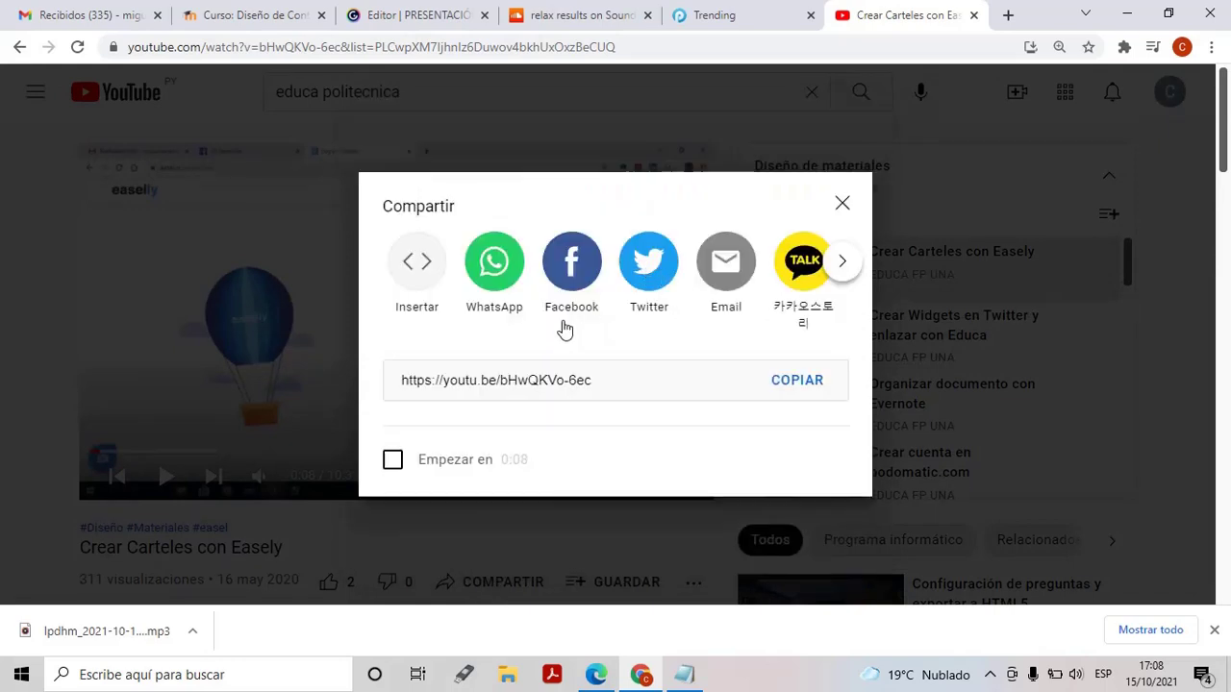
{"action": "left_click", "coordinate": [798, 381]}
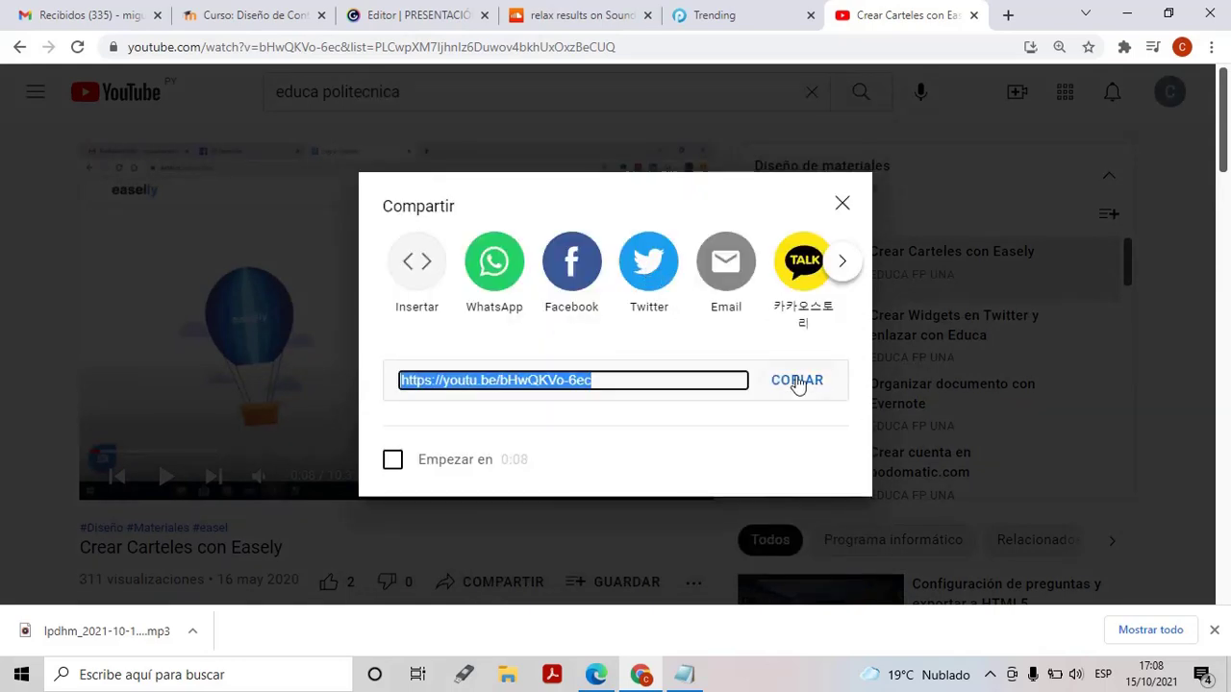
{"action": "left_click", "coordinate": [348, 13]}
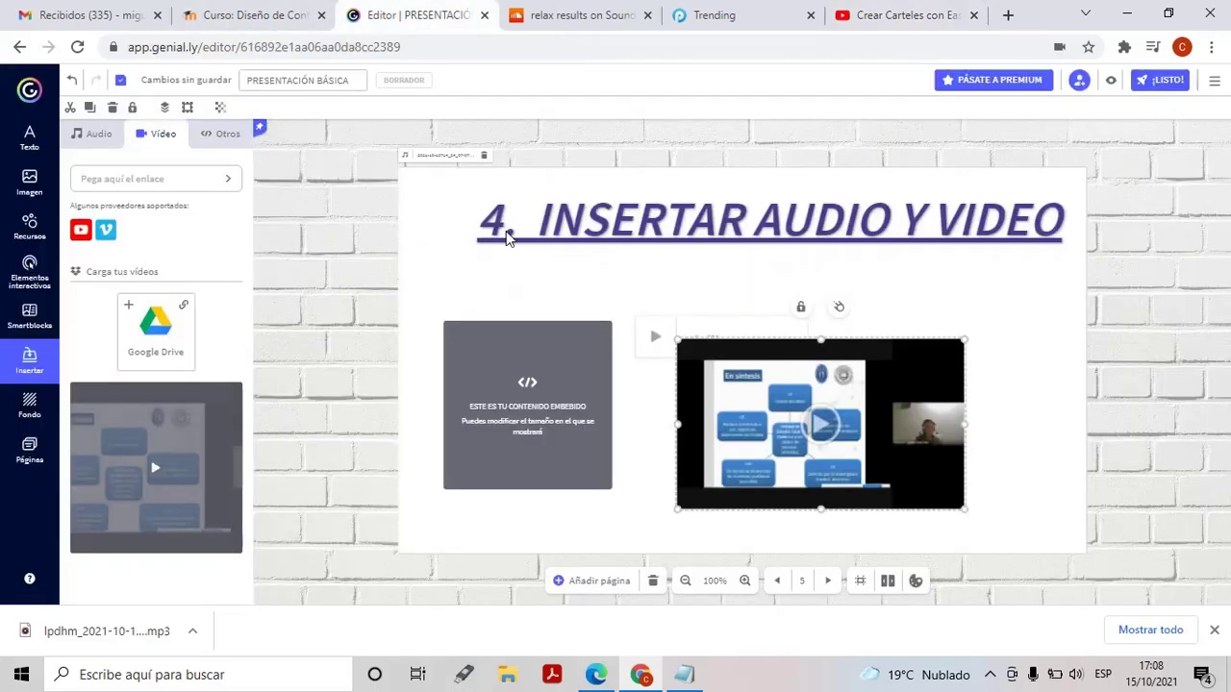
{"action": "left_click", "coordinate": [128, 182]}
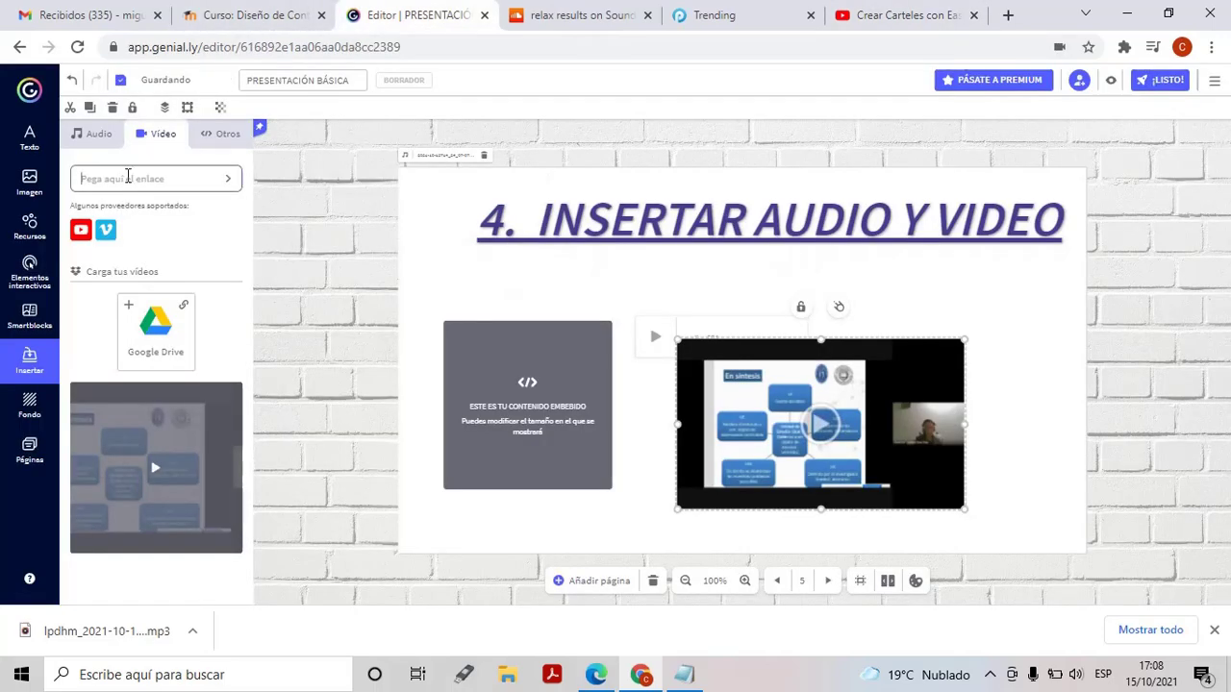
{"action": "key", "text": "ctrl+v"}
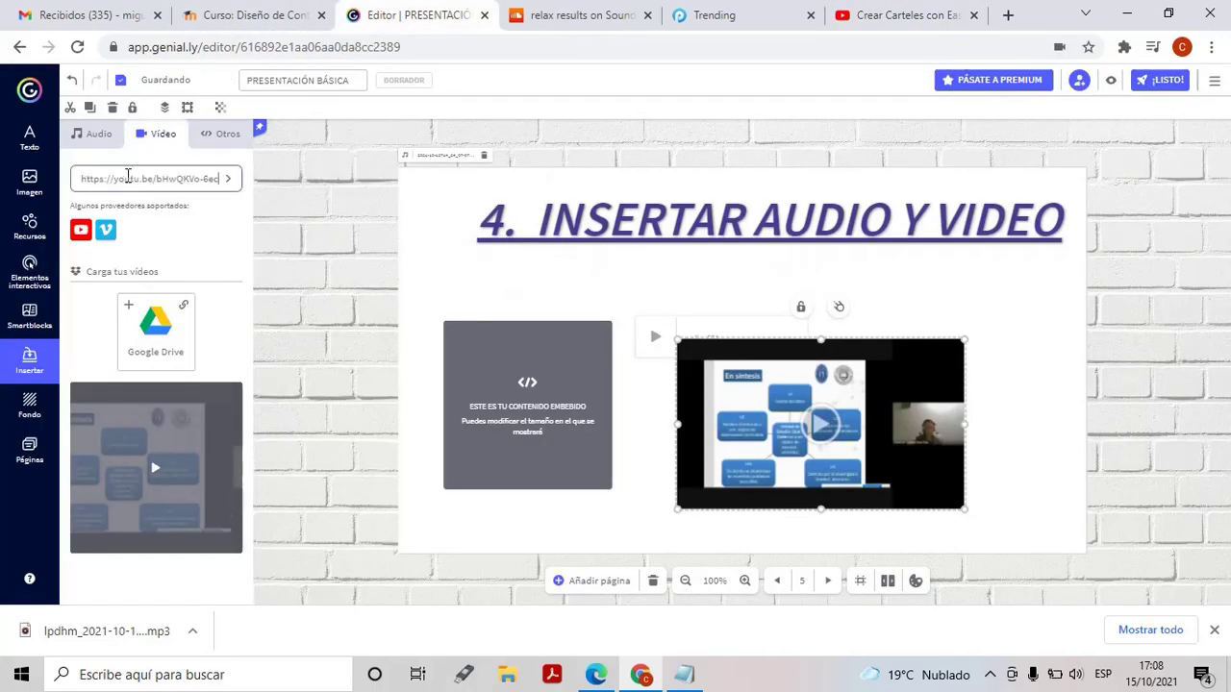
{"action": "left_click", "coordinate": [228, 185]}
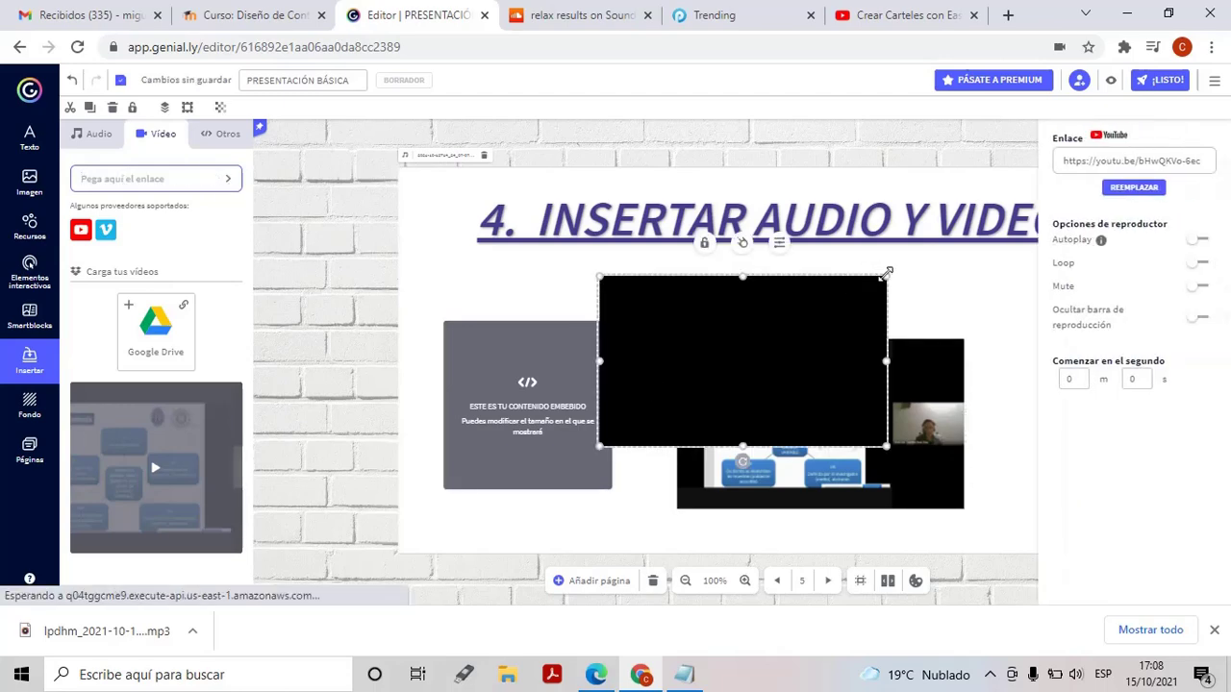
Shrink the YouTube video and move it beneath the title's right end, then place the Drive video below the audio_001 player.
{"action": "left_click_drag", "start_coordinate": [789, 305], "coordinate": [789, 305]}
{"action": "left_click_drag", "start_coordinate": [740, 370], "coordinate": [731, 375]}
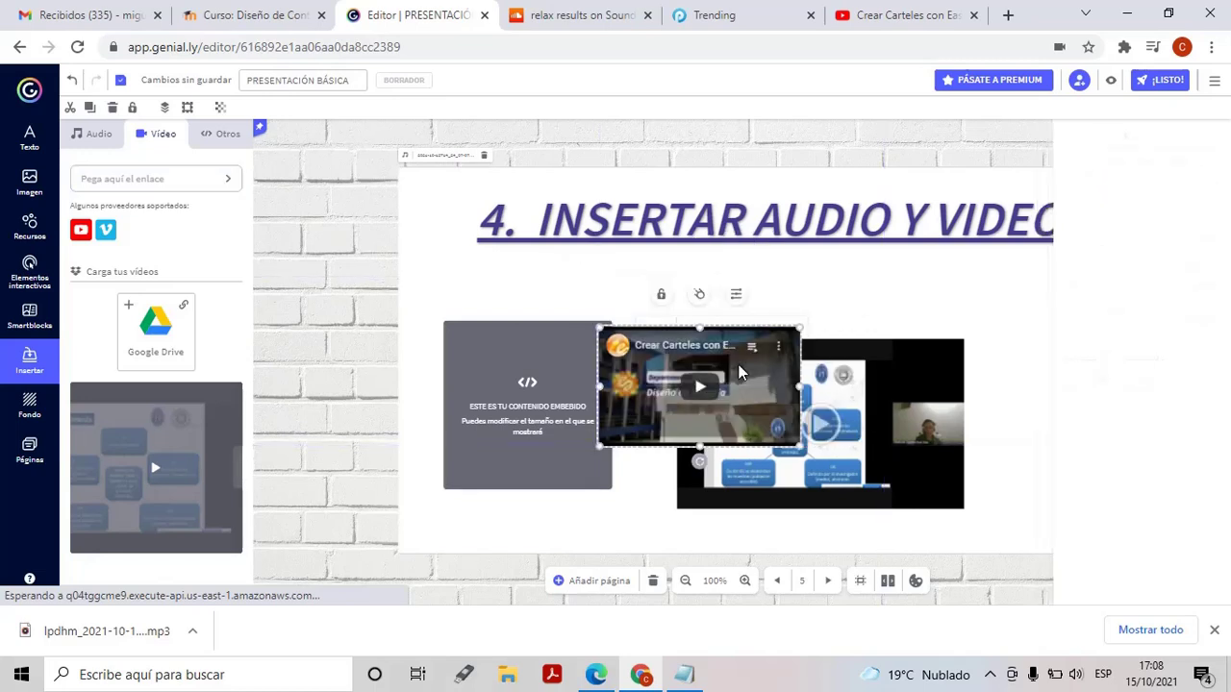
{"action": "left_click_drag", "start_coordinate": [921, 302], "coordinate": [1121, 228]}
{"action": "left_click_drag", "start_coordinate": [738, 365], "coordinate": [703, 392]}
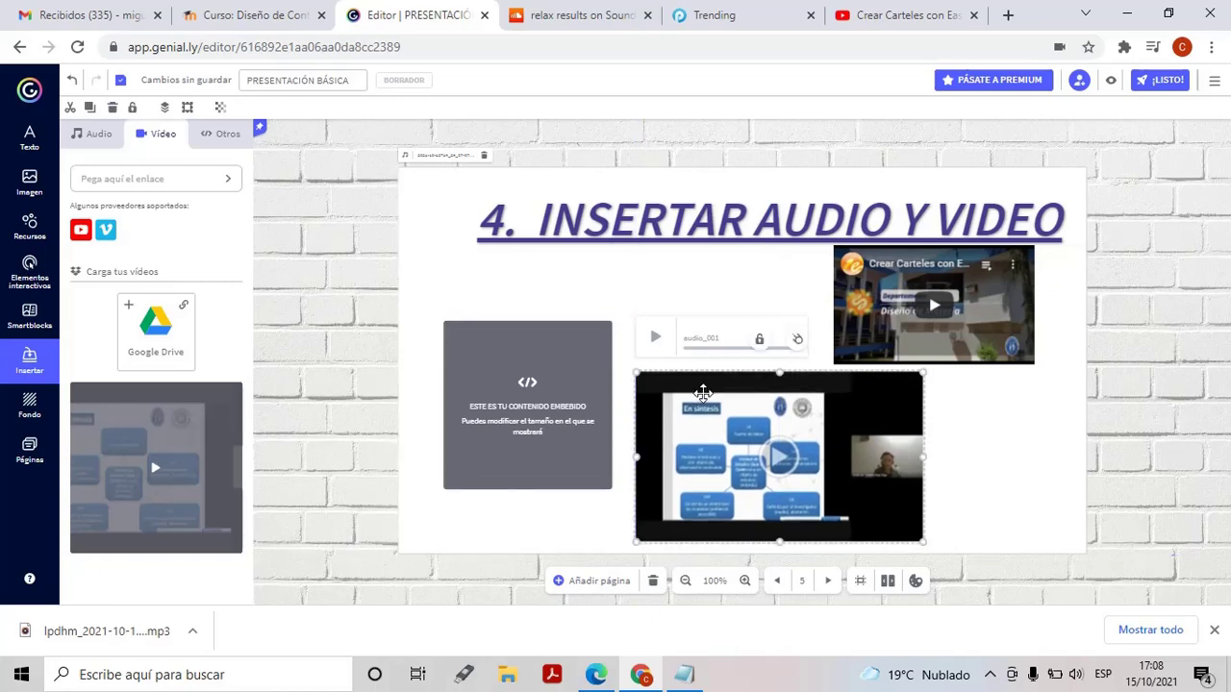